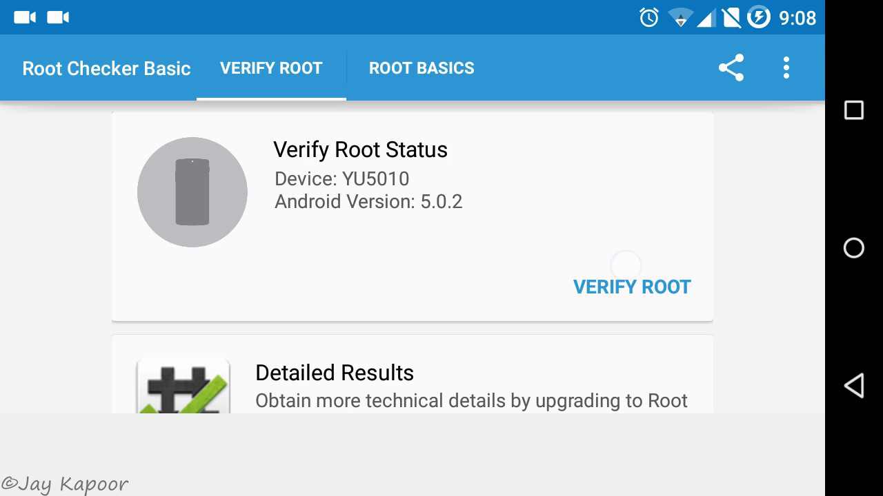
Verify the phone's root status in Root Checker Basic and grant its superuser request.
{"action": "left_click", "coordinate": [625, 264]}
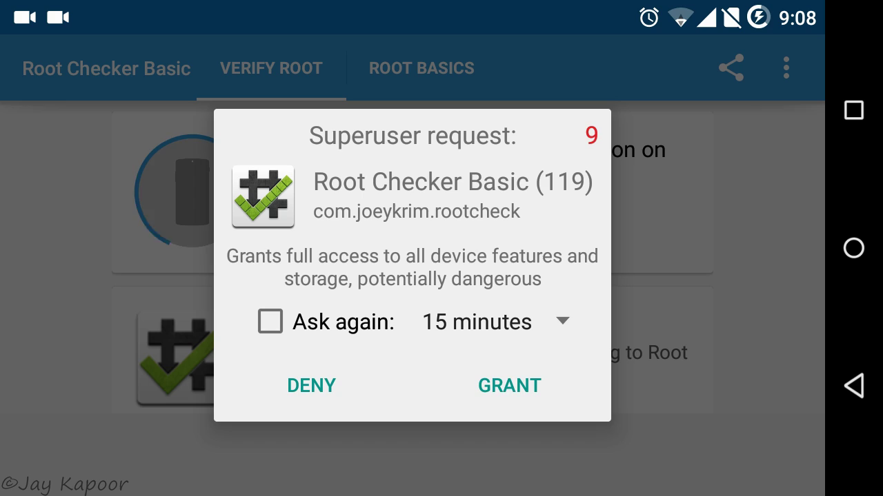
{"action": "left_click", "coordinate": [508, 387]}
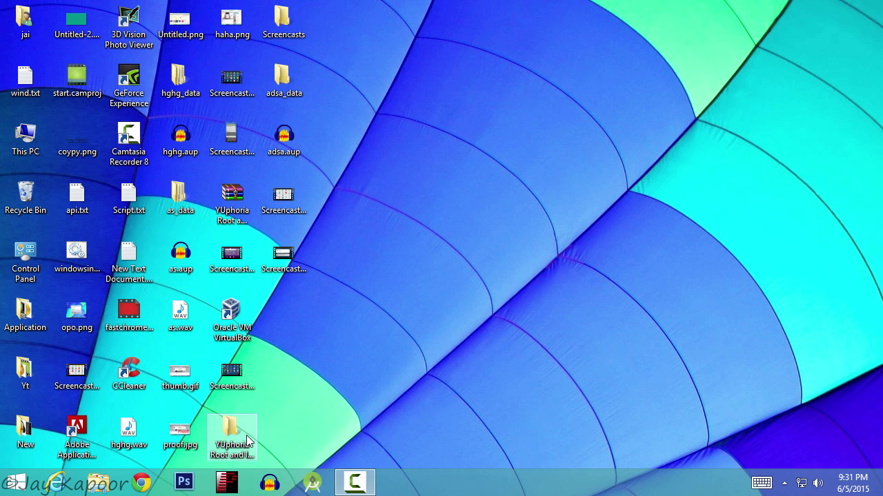
Open the YUphoria Root and Install TWRP folder inside the desktop's YUphoria Root and Install CWM folder, with the window maximized.
{"action": "double_click", "coordinate": [247, 442]}
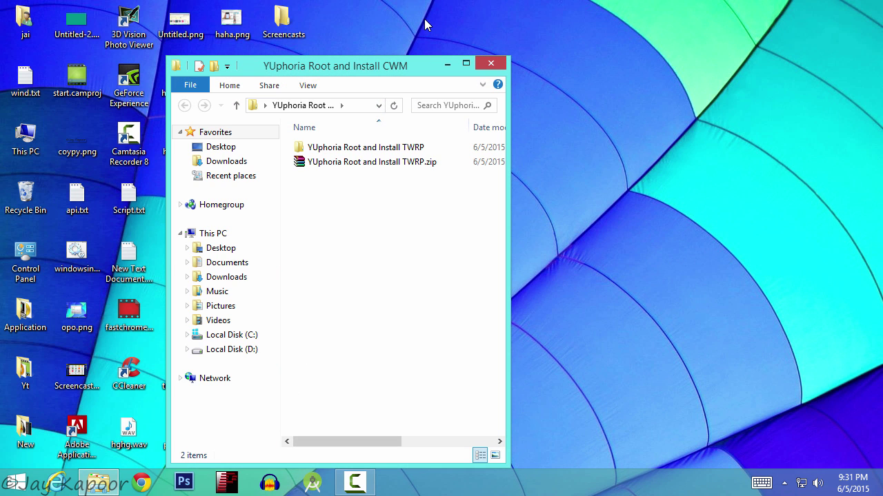
{"action": "double_click", "coordinate": [396, 71]}
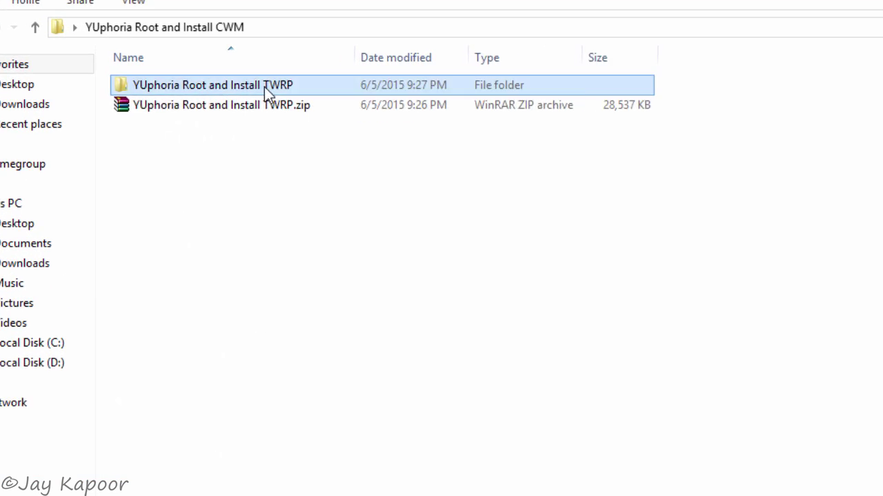
{"action": "double_click", "coordinate": [237, 88]}
Install PdaNet+ for Android from PdaNetA4170.exe, accepting the license agreement, skipping the USB setup and finishing the wizard.
{"action": "double_click", "coordinate": [271, 110]}
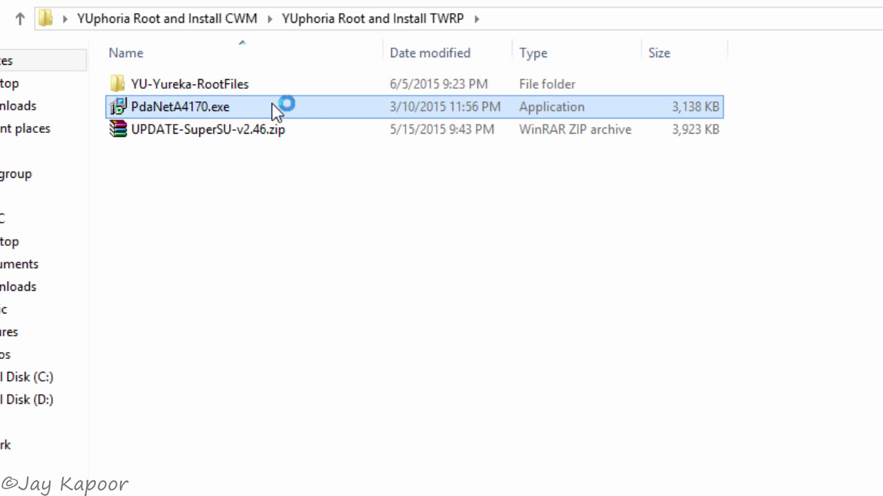
{"action": "left_click", "coordinate": [684, 339]}
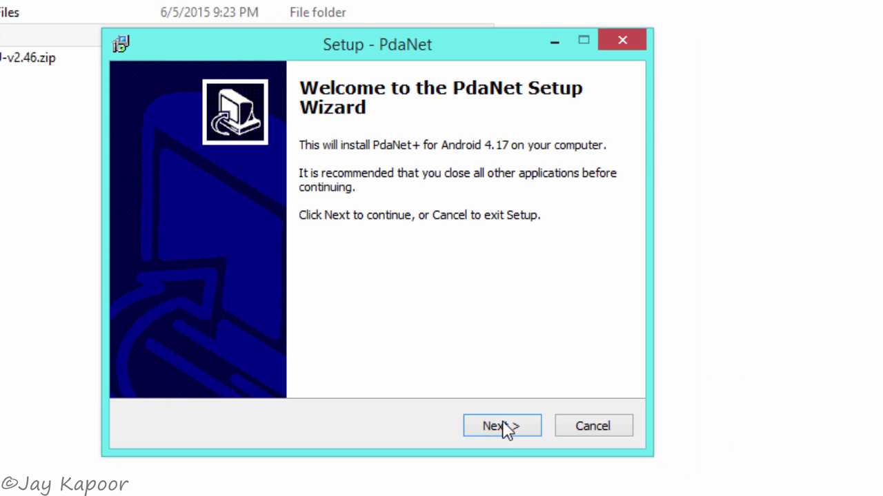
{"action": "left_click", "coordinate": [596, 447]}
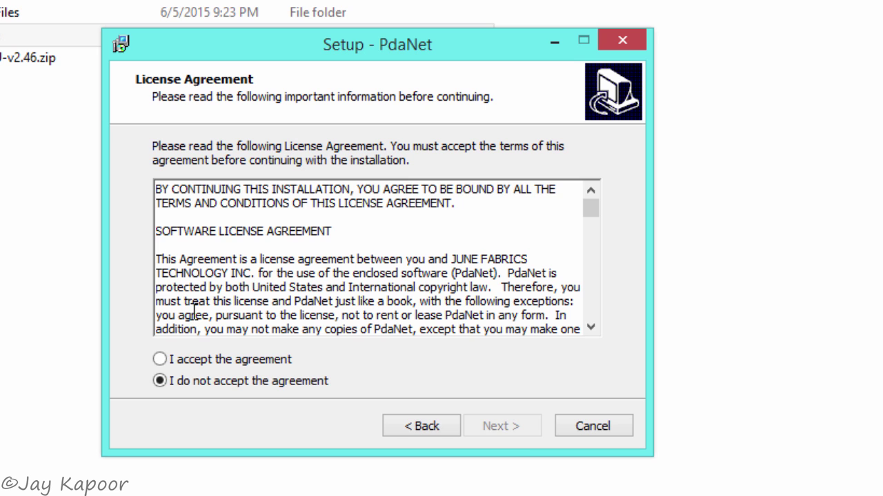
{"action": "left_click", "coordinate": [211, 363]}
{"action": "left_click", "coordinate": [504, 433]}
{"action": "left_click", "coordinate": [504, 433]}
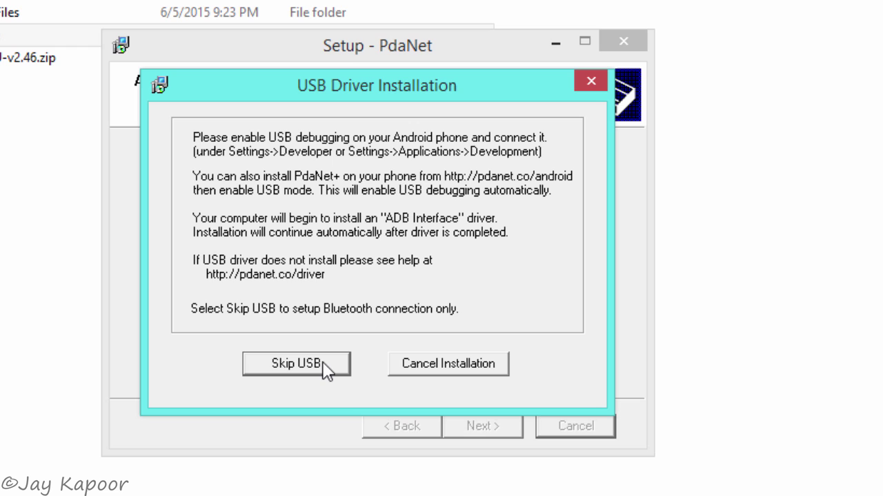
{"action": "left_click", "coordinate": [296, 364]}
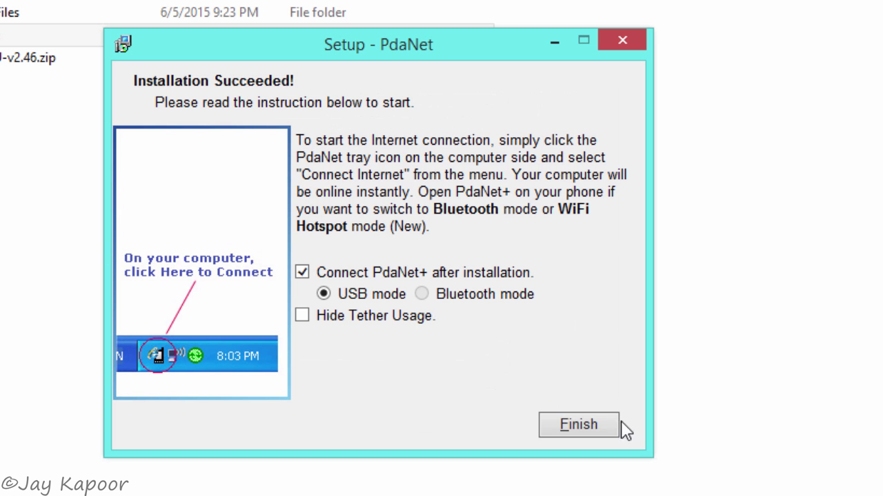
{"action": "left_click", "coordinate": [601, 435]}
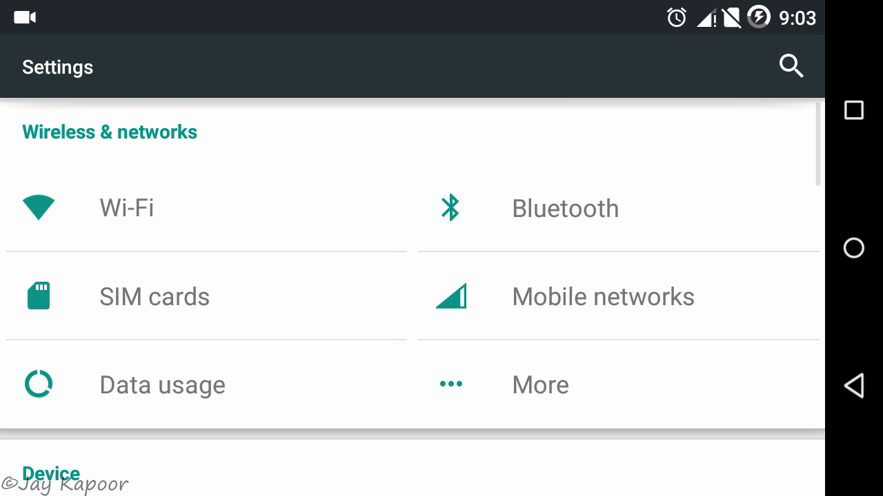
Enable development settings on the phone through the build number entry in the About phone settings.
{"action": "scroll", "coordinate": [413, 297], "scroll_direction": "down", "scroll_amount": 10}
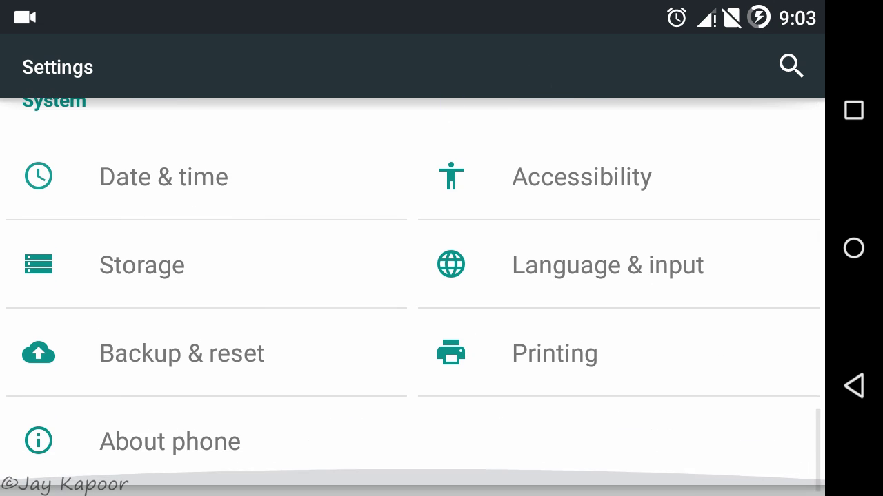
{"action": "left_click", "coordinate": [169, 442]}
{"action": "scroll", "coordinate": [414, 296], "scroll_direction": "down", "scroll_amount": 10}
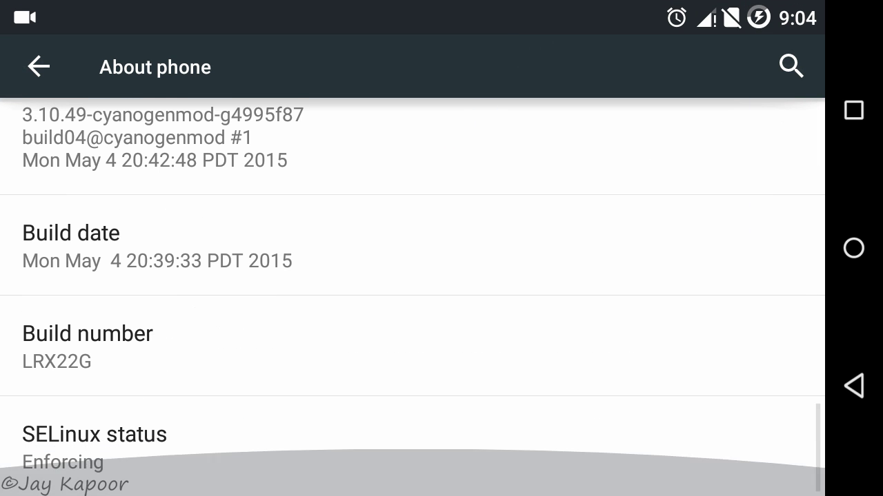
{"action": "left_click", "coordinate": [256, 353]}
{"action": "left_click", "coordinate": [274, 347]}
{"action": "left_click", "coordinate": [285, 349]}
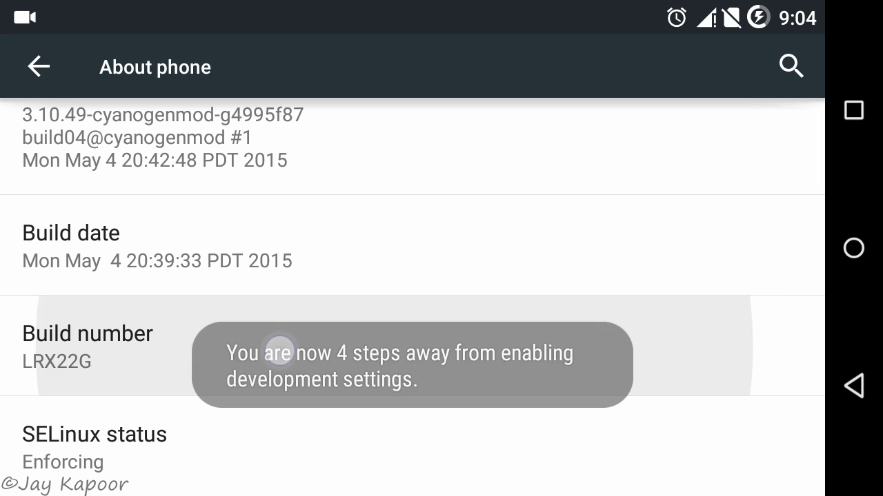
{"action": "left_click", "coordinate": [290, 349]}
{"action": "left_click", "coordinate": [290, 349]}
{"action": "left_click", "coordinate": [290, 348]}
{"action": "left_click", "coordinate": [290, 348]}
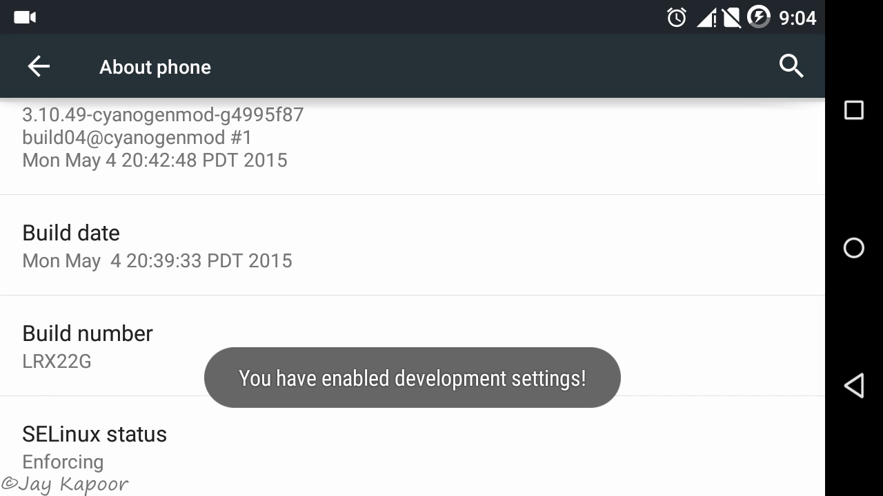
Open the phone's Developer options and turn on Advanced reboot.
{"action": "left_click", "coordinate": [854, 386]}
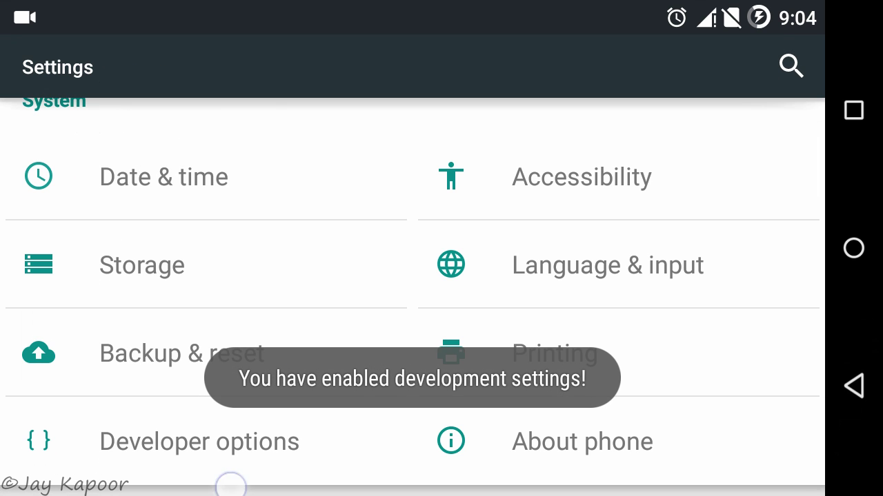
{"action": "left_click", "coordinate": [230, 476]}
{"action": "left_click", "coordinate": [769, 372]}
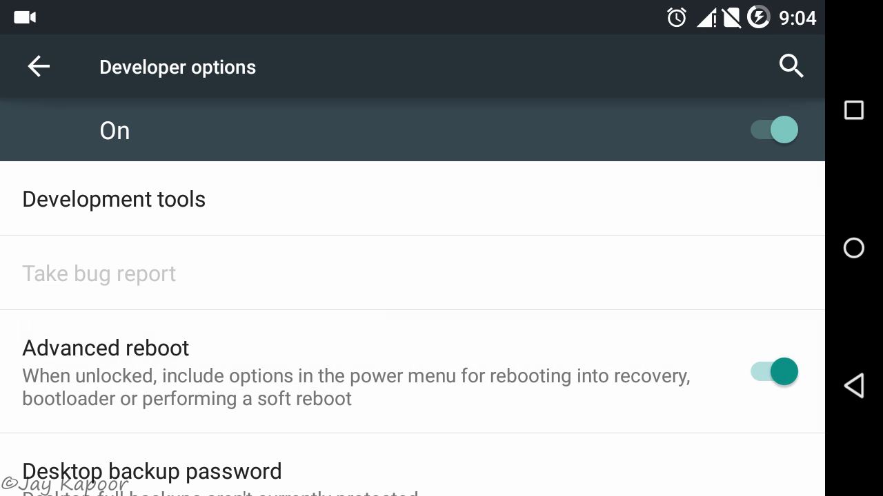
Turn on Android debugging in the Developer options and allow USB debugging.
{"action": "left_click_drag", "start_coordinate": [601, 414], "coordinate": [600, 146]}
{"action": "left_click_drag", "start_coordinate": [605, 379], "coordinate": [604, 182]}
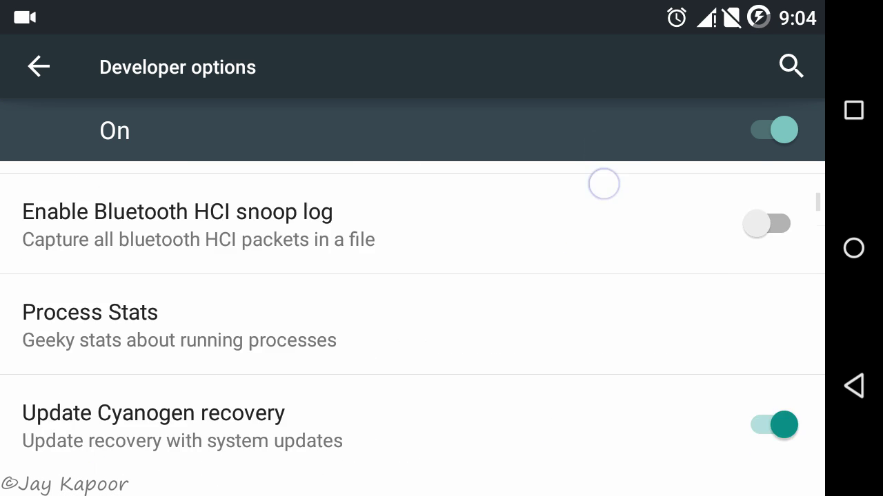
{"action": "left_click_drag", "start_coordinate": [557, 323], "coordinate": [557, 166]}
{"action": "left_click", "coordinate": [555, 259]}
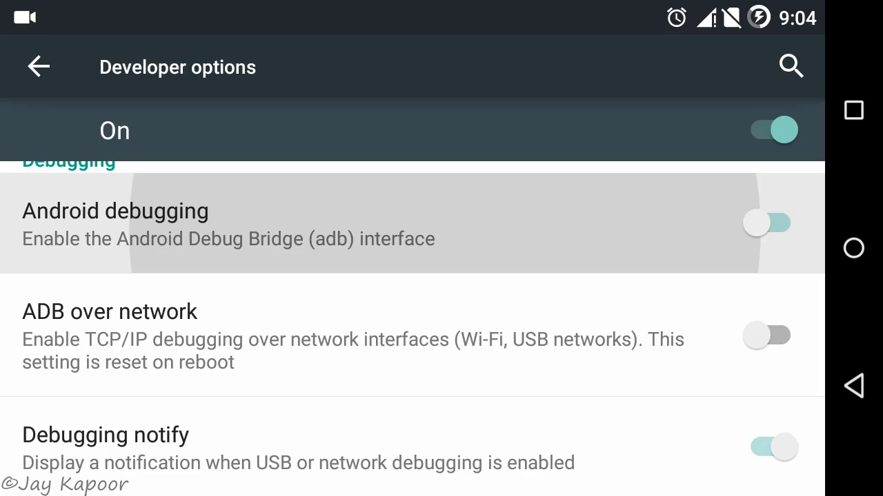
{"action": "left_click", "coordinate": [597, 377]}
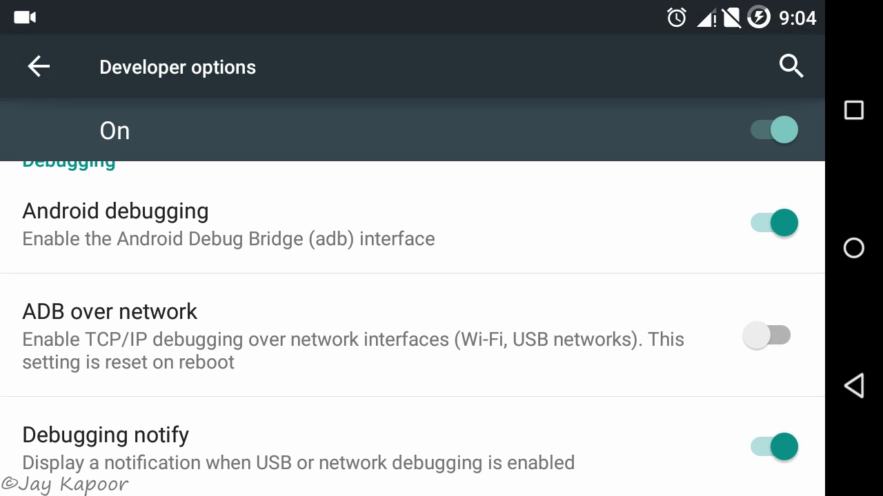
Reboot the phone into the bootloader using the advanced reboot choices.
{"action": "left_click_drag", "start_coordinate": [503, 7], "coordinate": [520, 425]}
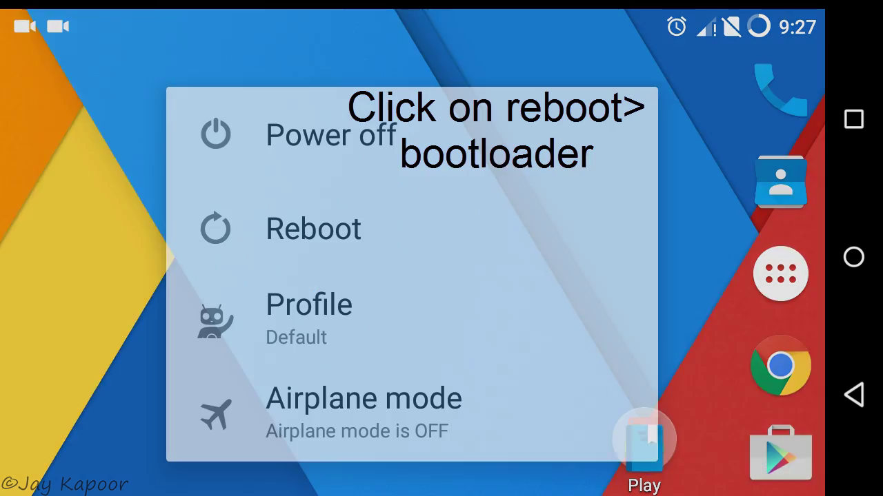
{"action": "left_click", "coordinate": [422, 228]}
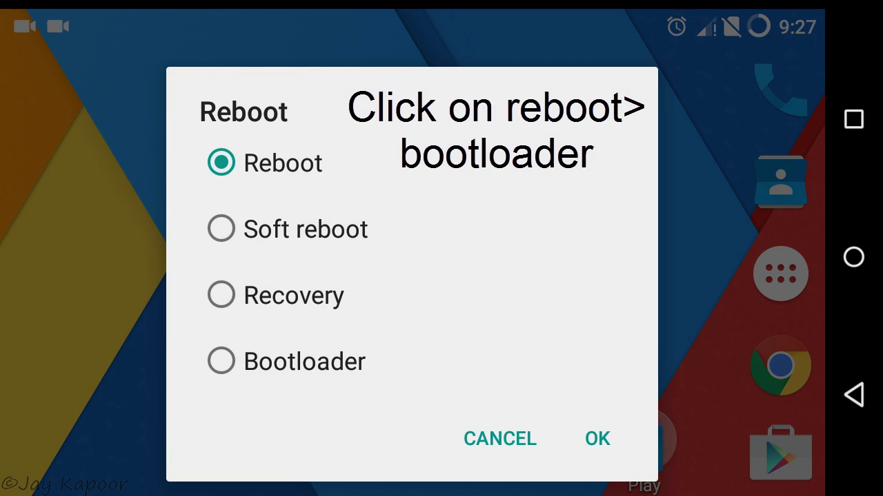
{"action": "left_click", "coordinate": [318, 374]}
{"action": "left_click", "coordinate": [599, 438]}
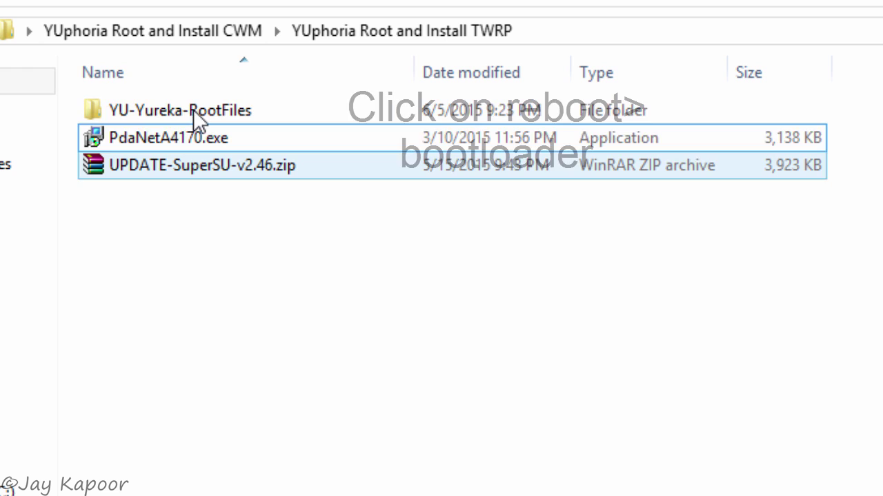
On the computer, run Step1-Unlock Bootloader.bat and Step2-Reboot.bat from the YU-Yureka-RootFiles folder.
{"action": "double_click", "coordinate": [180, 119]}
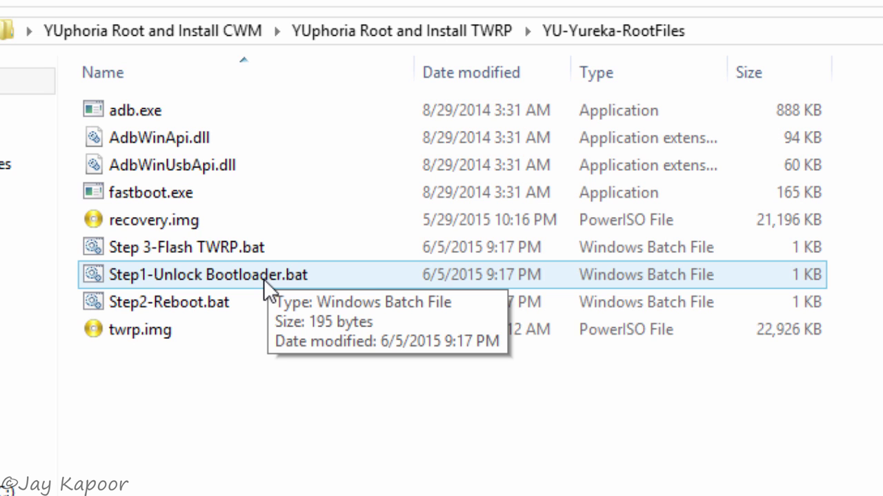
{"action": "left_click", "coordinate": [689, 271]}
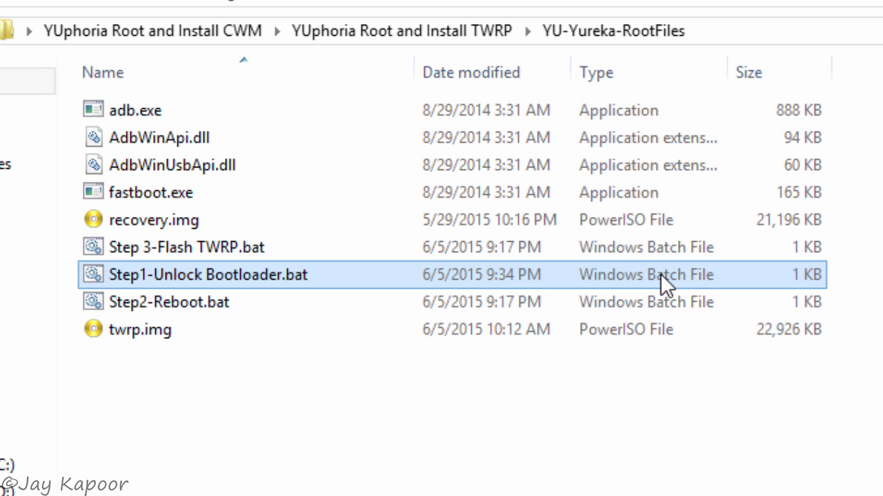
{"action": "double_click", "coordinate": [660, 273]}
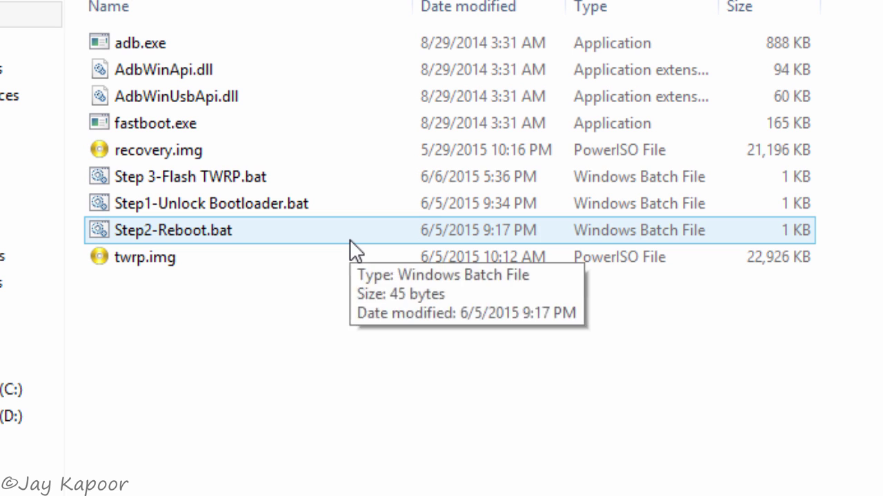
{"action": "left_click", "coordinate": [349, 239]}
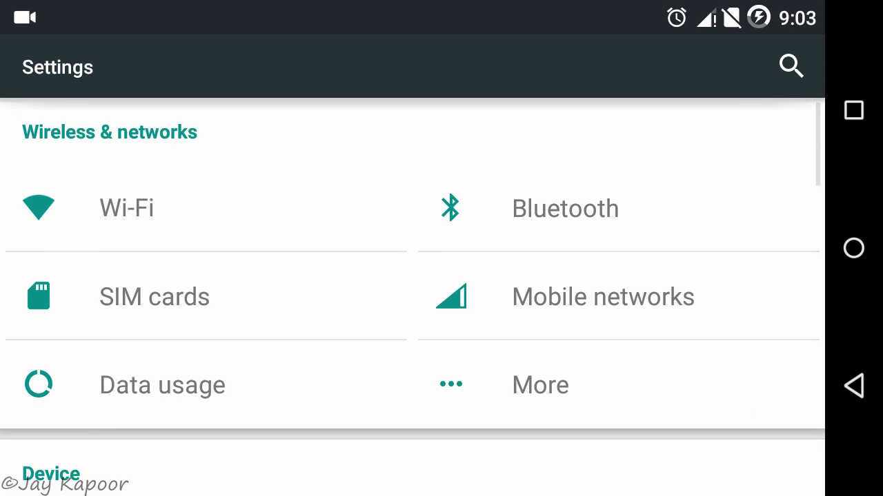
Enable the phone's development settings again through the build number entry in the About phone settings.
{"action": "left_click_drag", "start_coordinate": [373, 472], "coordinate": [550, 76]}
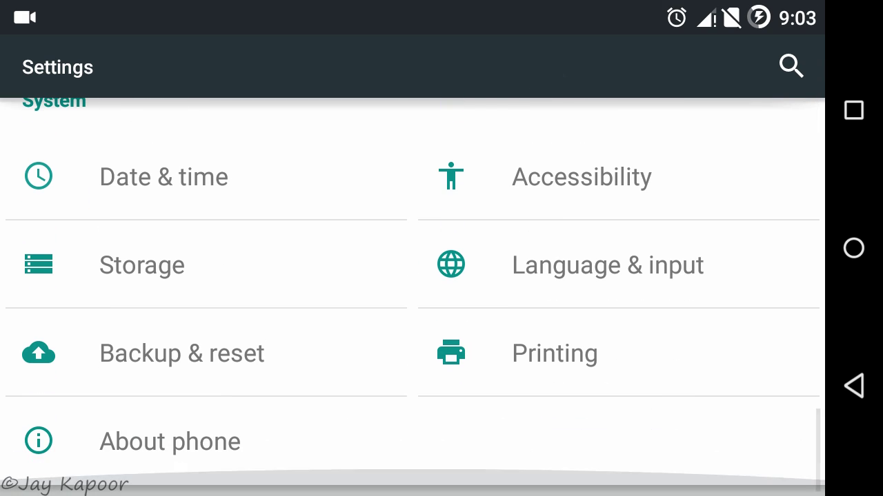
{"action": "left_click", "coordinate": [221, 455]}
{"action": "left_click_drag", "start_coordinate": [533, 427], "coordinate": [533, 54]}
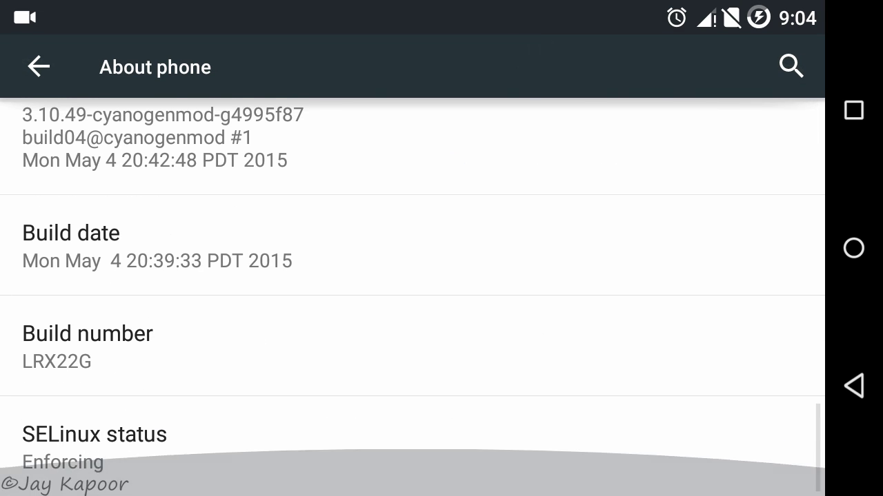
{"action": "left_click", "coordinate": [257, 353]}
{"action": "left_click", "coordinate": [272, 347]}
{"action": "left_click", "coordinate": [271, 347]}
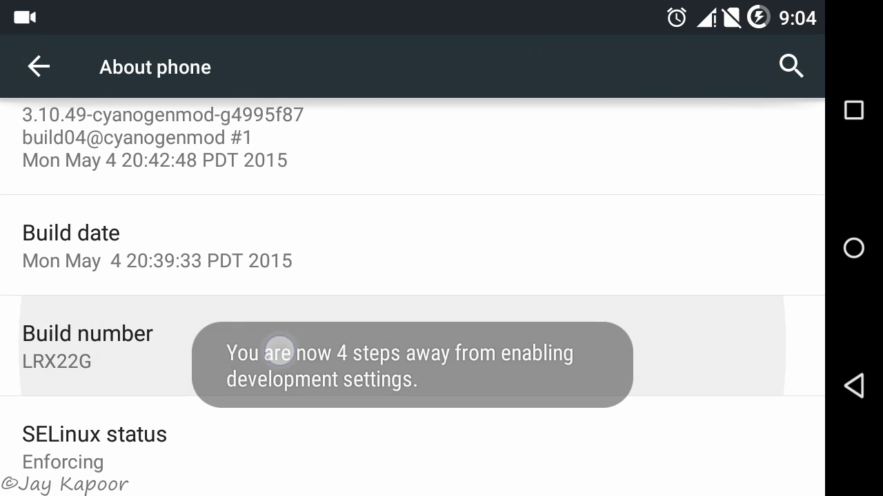
{"action": "left_click", "coordinate": [280, 347]}
{"action": "left_click", "coordinate": [279, 346]}
{"action": "left_click", "coordinate": [279, 347]}
{"action": "left_click", "coordinate": [279, 347]}
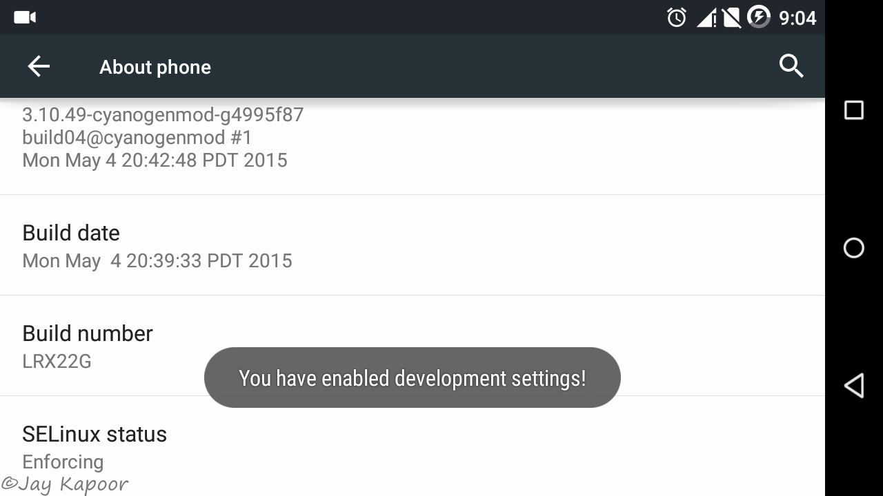
Return to the main settings, open Developer options and turn on Advanced reboot again.
{"action": "left_click", "coordinate": [854, 386]}
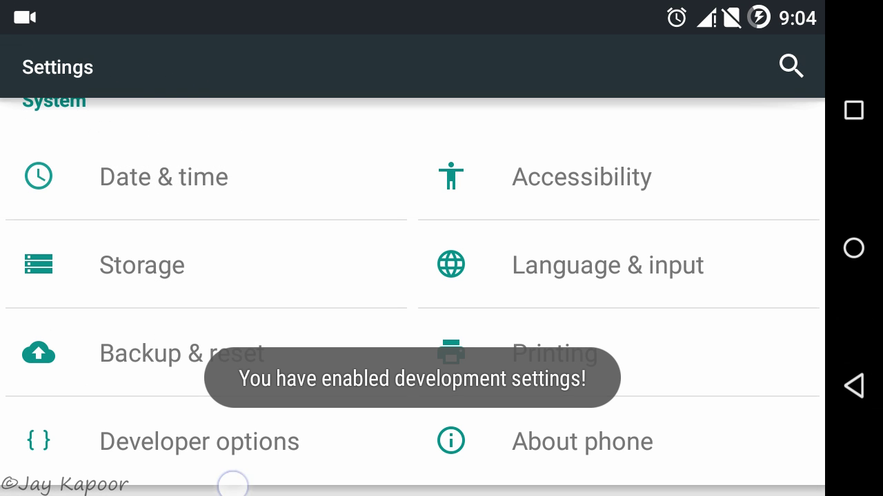
{"action": "left_click", "coordinate": [236, 438]}
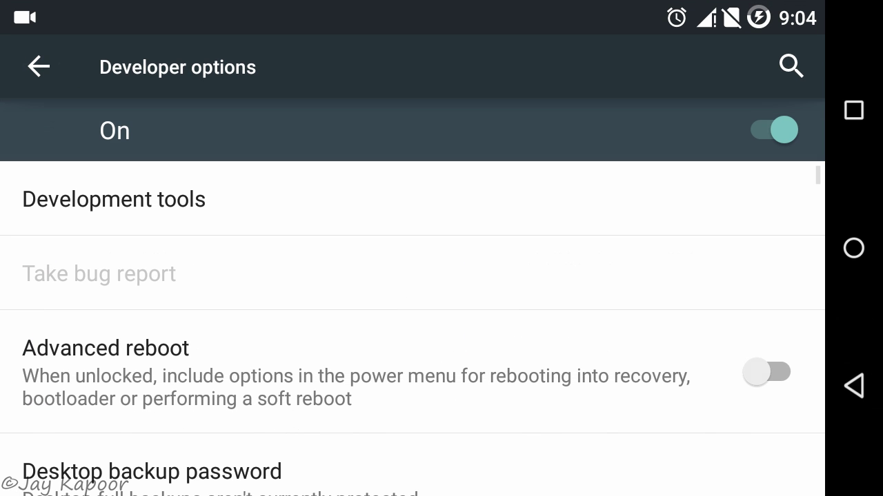
{"action": "left_click", "coordinate": [769, 372]}
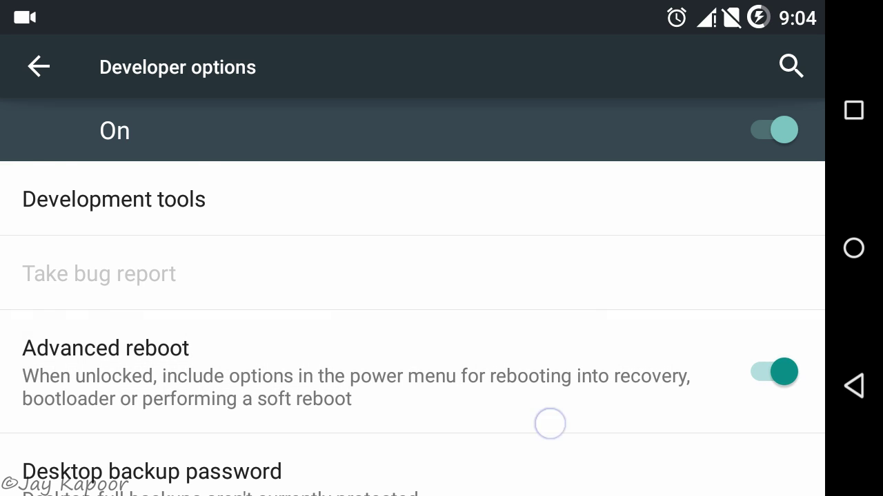
Turn on Android debugging in the Developer options and allow USB debugging.
{"action": "left_click_drag", "start_coordinate": [550, 423], "coordinate": [600, 145]}
{"action": "left_click_drag", "start_coordinate": [621, 393], "coordinate": [623, 151]}
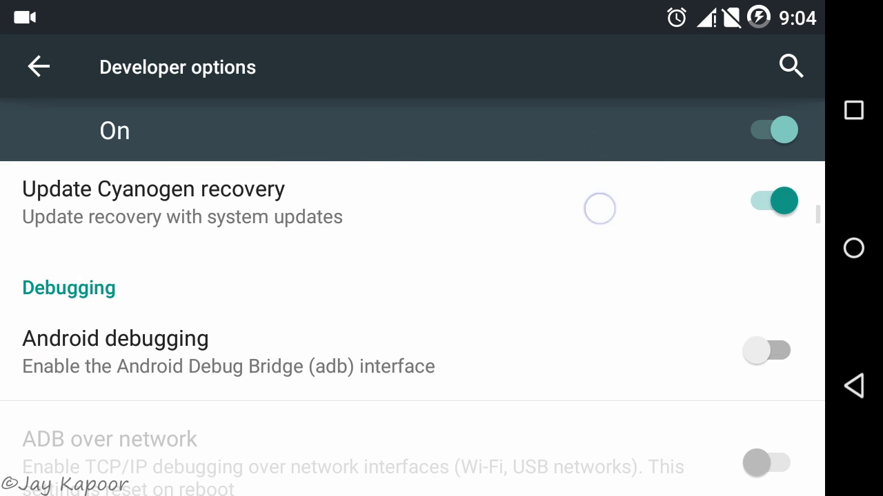
{"action": "left_click_drag", "start_coordinate": [513, 370], "coordinate": [558, 278]}
{"action": "left_click", "coordinate": [758, 221]}
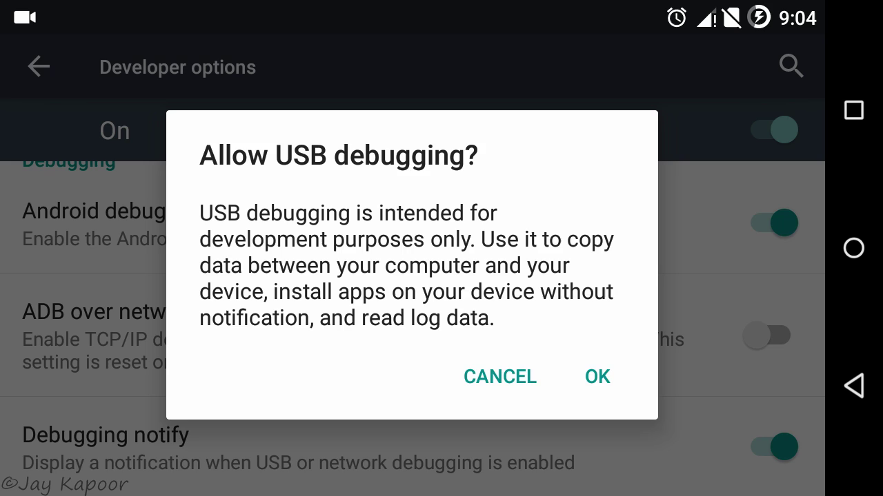
{"action": "left_click", "coordinate": [597, 376]}
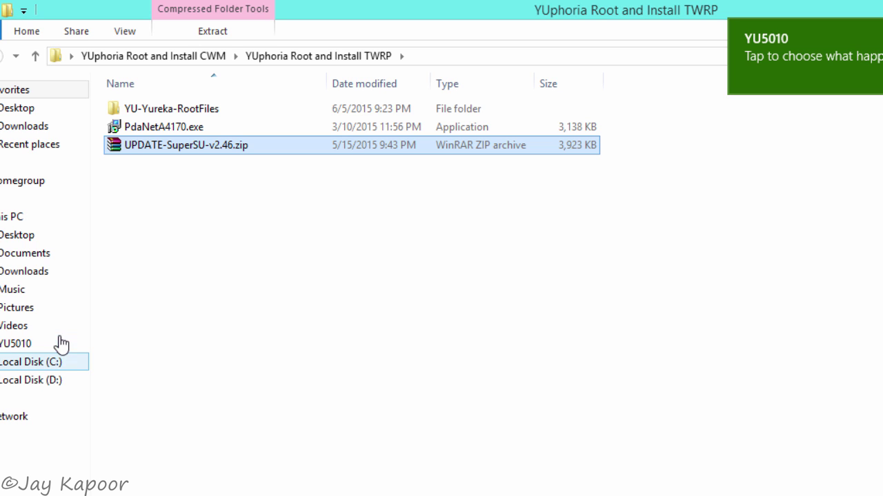
On the computer, paste UPDATE-SuperSU-v2.46.zip into the internal storage of the YU5010 phone.
{"action": "left_click", "coordinate": [49, 344]}
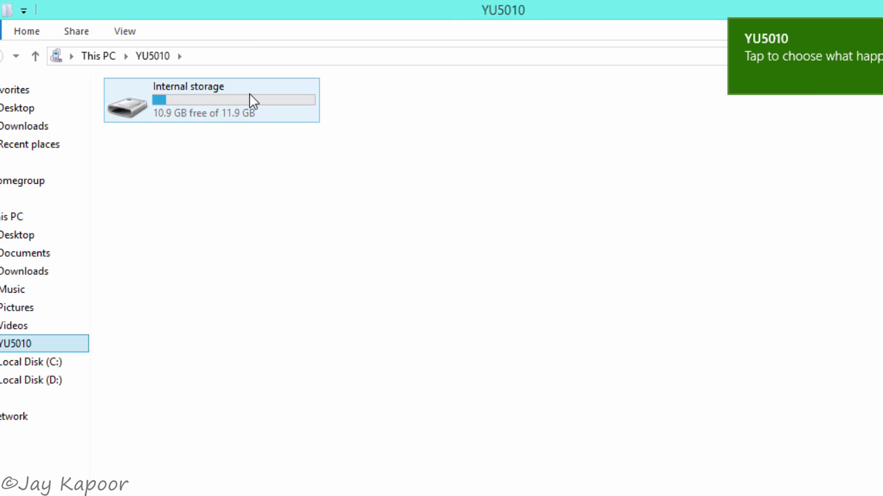
{"action": "double_click", "coordinate": [250, 101]}
{"action": "right_click", "coordinate": [716, 458]}
{"action": "left_click", "coordinate": [745, 402]}
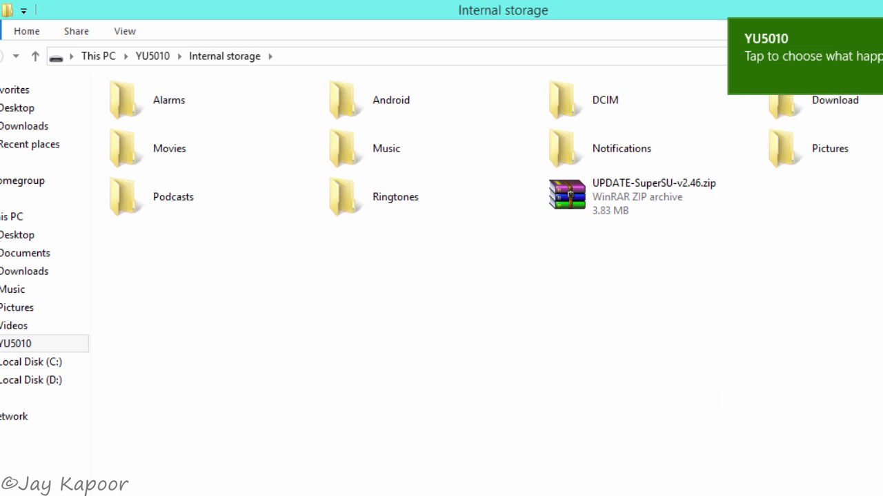
{"action": "key", "text": "super+d"}
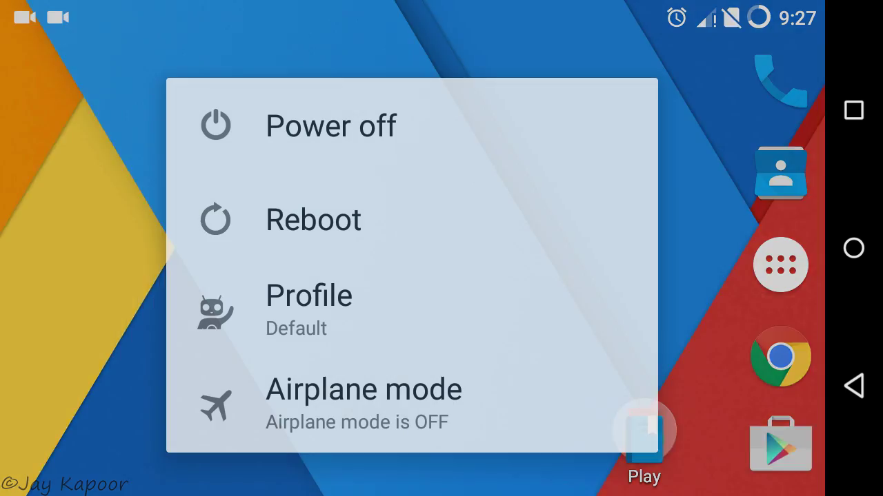
Reboot the phone into the bootloader, and run Step 3-Flash TWRP.bat on the computer.
{"action": "left_click", "coordinate": [421, 219]}
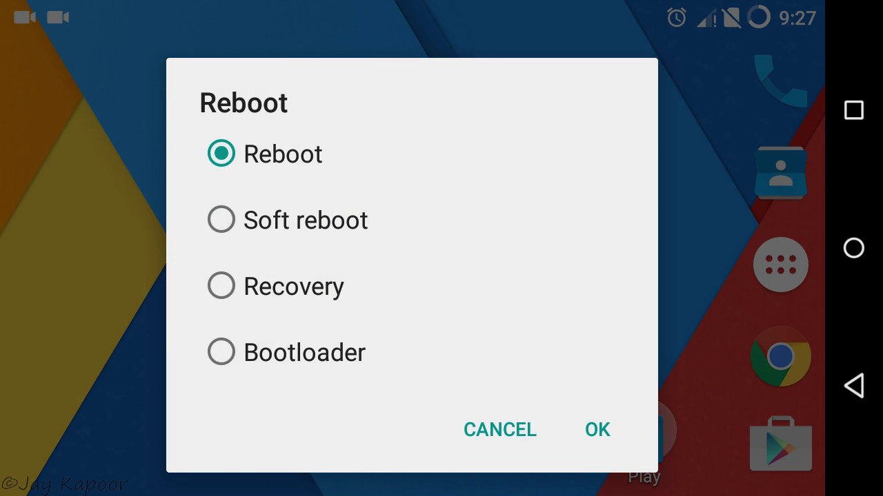
{"action": "left_click", "coordinate": [315, 360]}
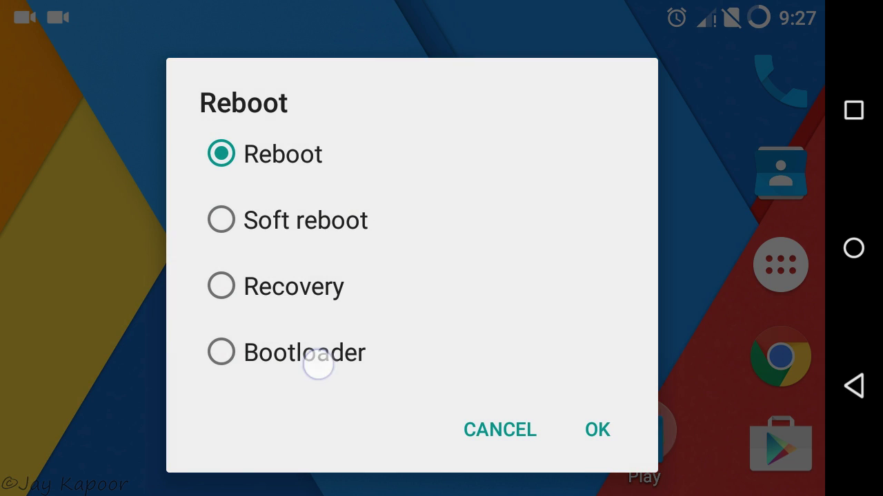
{"action": "left_click", "coordinate": [597, 430]}
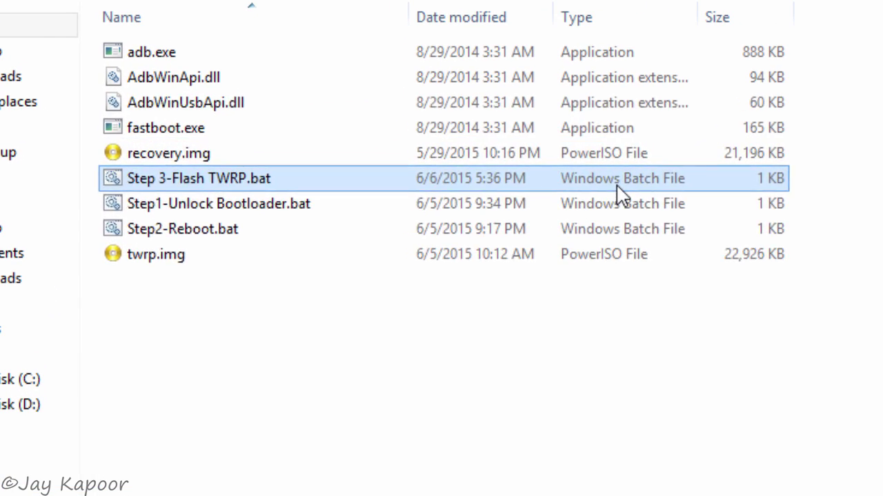
{"action": "double_click", "coordinate": [516, 173]}
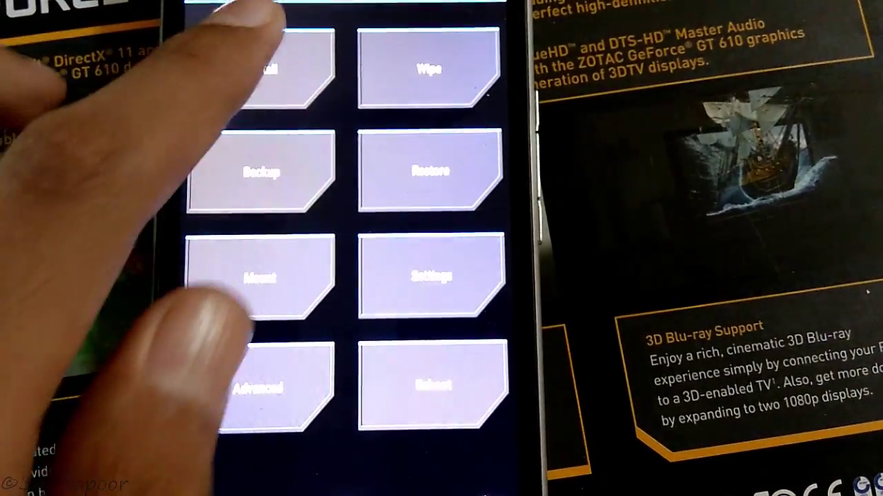
In TWRP recovery on the phone, flash UPDATE-SuperSU-v2.46.zip from /sdcard and reboot the system.
{"action": "left_click", "coordinate": [260, 71]}
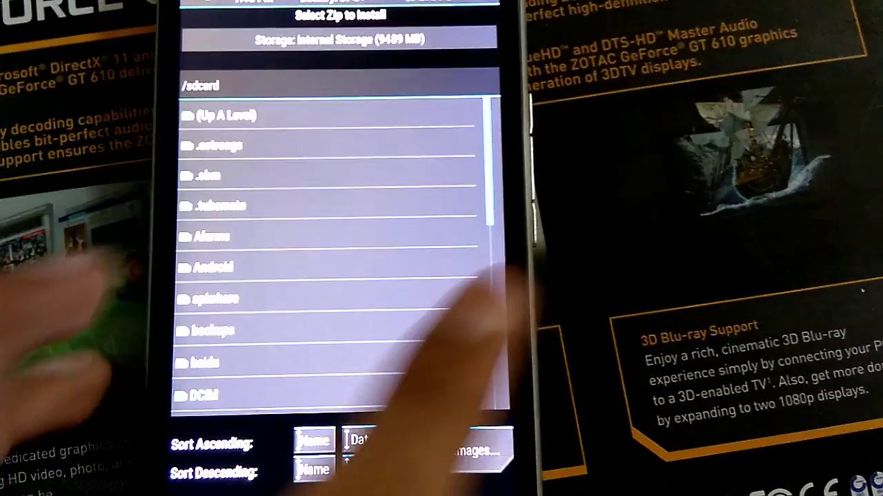
{"action": "scroll", "coordinate": [331, 262], "scroll_direction": "down", "scroll_amount": 5}
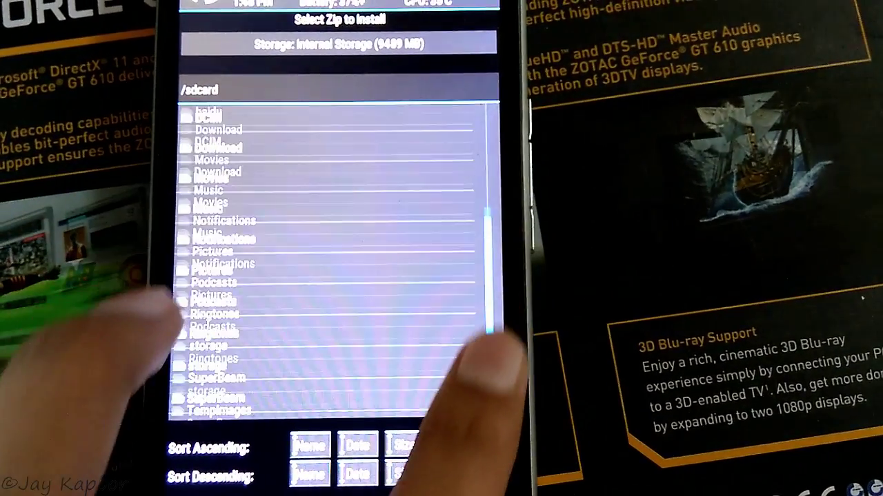
{"action": "left_click_drag", "start_coordinate": [491, 336], "coordinate": [483, 414]}
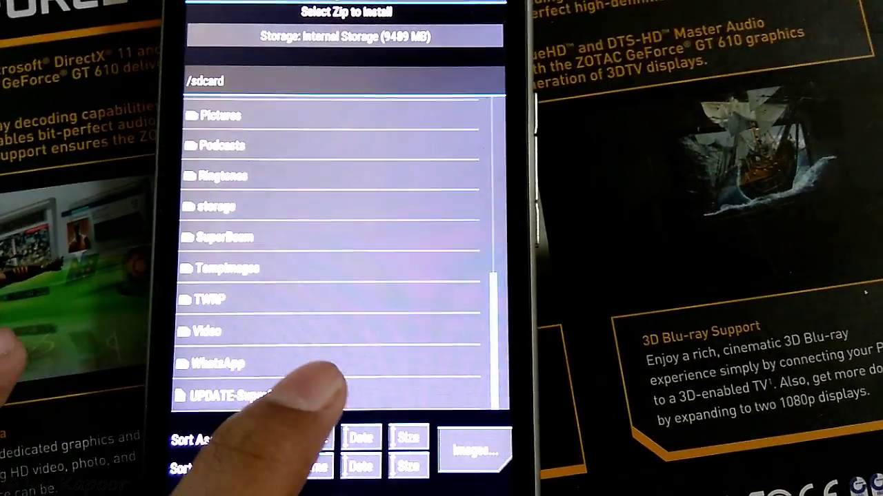
{"action": "left_click", "coordinate": [303, 393]}
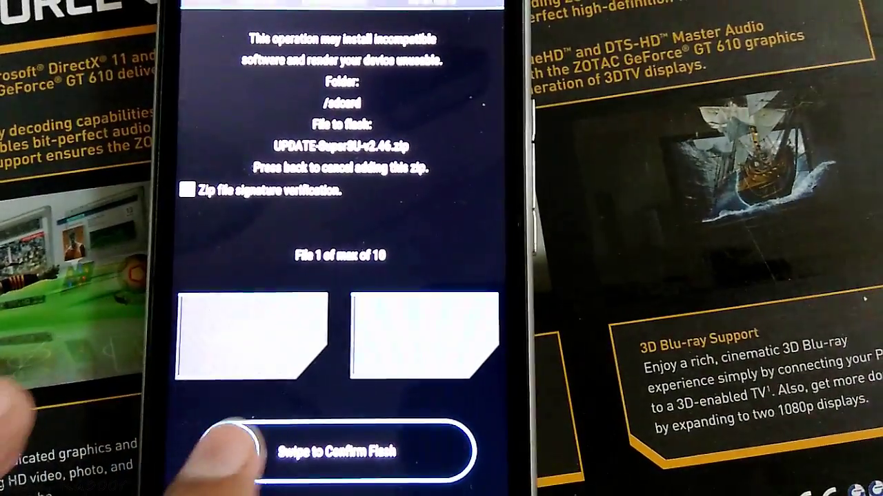
{"action": "left_click_drag", "start_coordinate": [220, 445], "coordinate": [414, 445]}
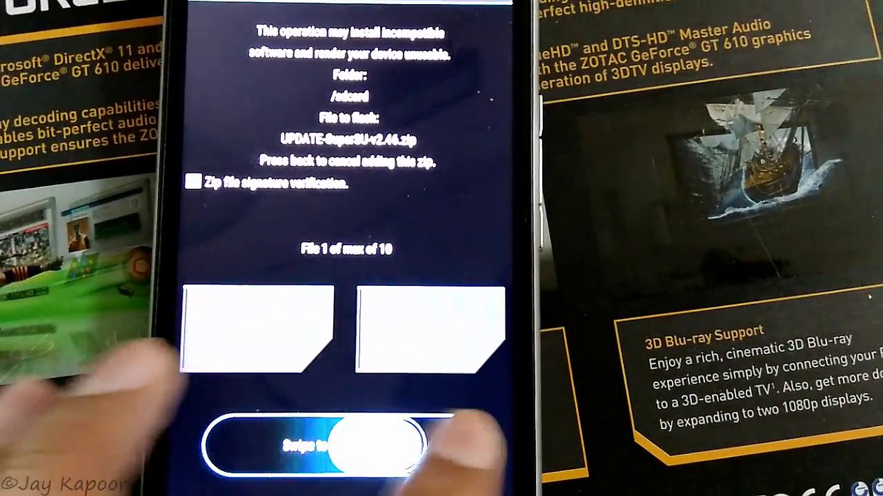
{"action": "left_click", "coordinate": [431, 372]}
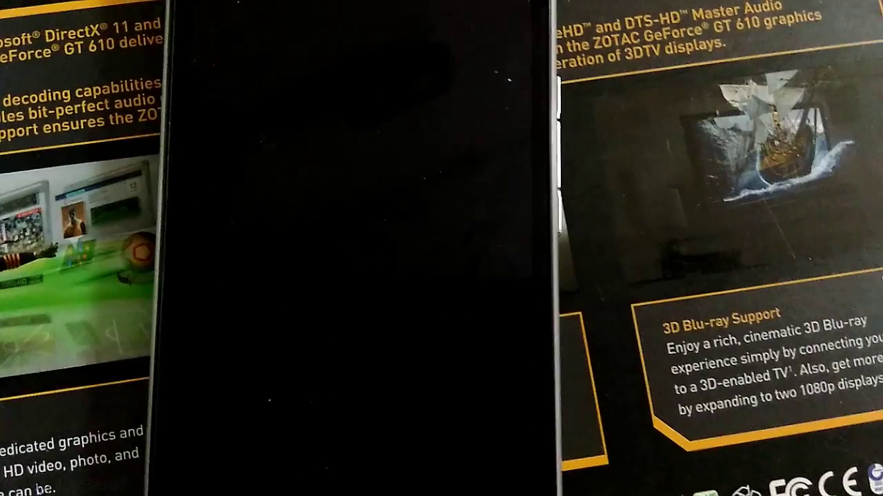
Run the root verification in Root Checker Basic and grant its superuser request.
{"action": "left_click", "coordinate": [625, 264]}
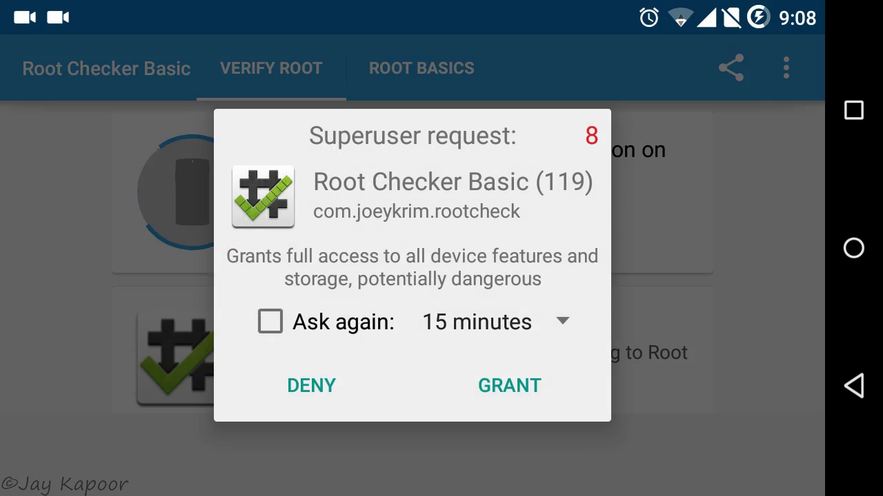
{"action": "left_click", "coordinate": [509, 385]}
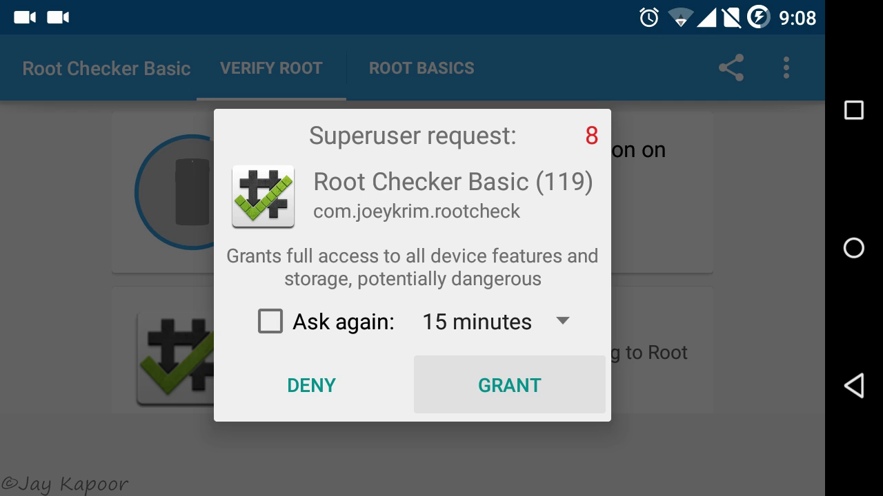